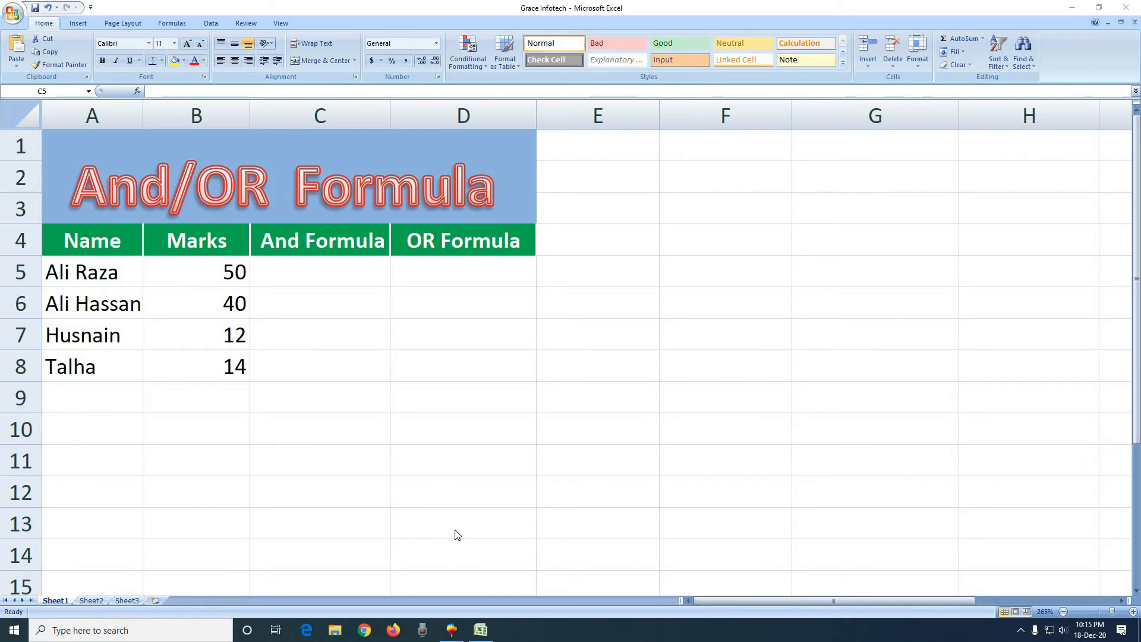
# Enter the formula =AND(B5>30,B5<45) in cell C5 to test the first student's marks.
pyautogui.click(344, 280)
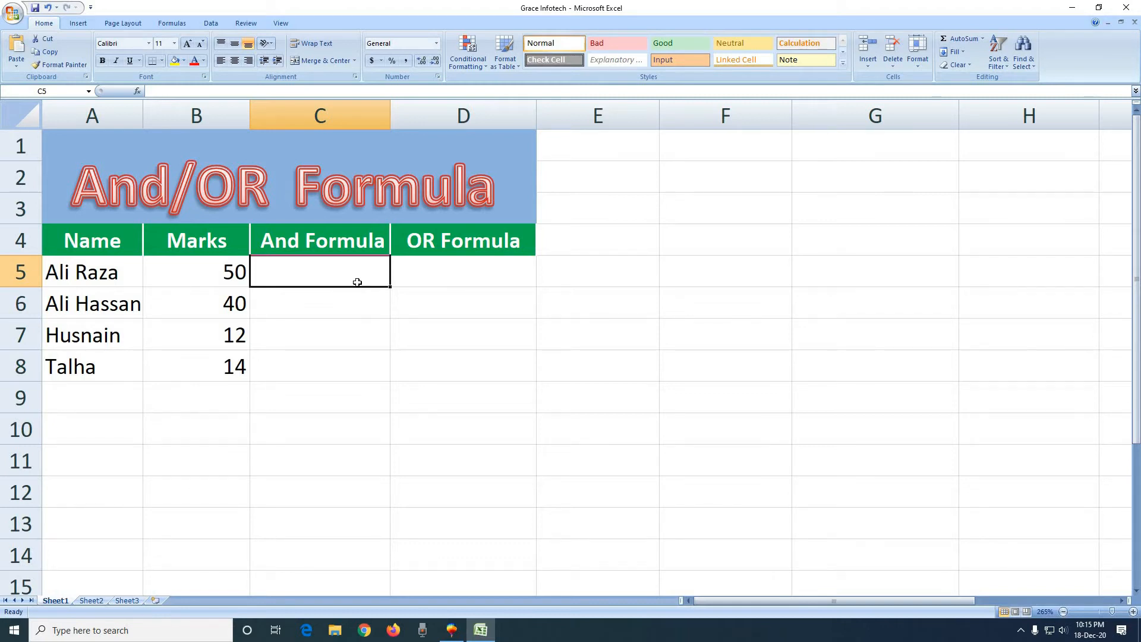
pyautogui.write('=')
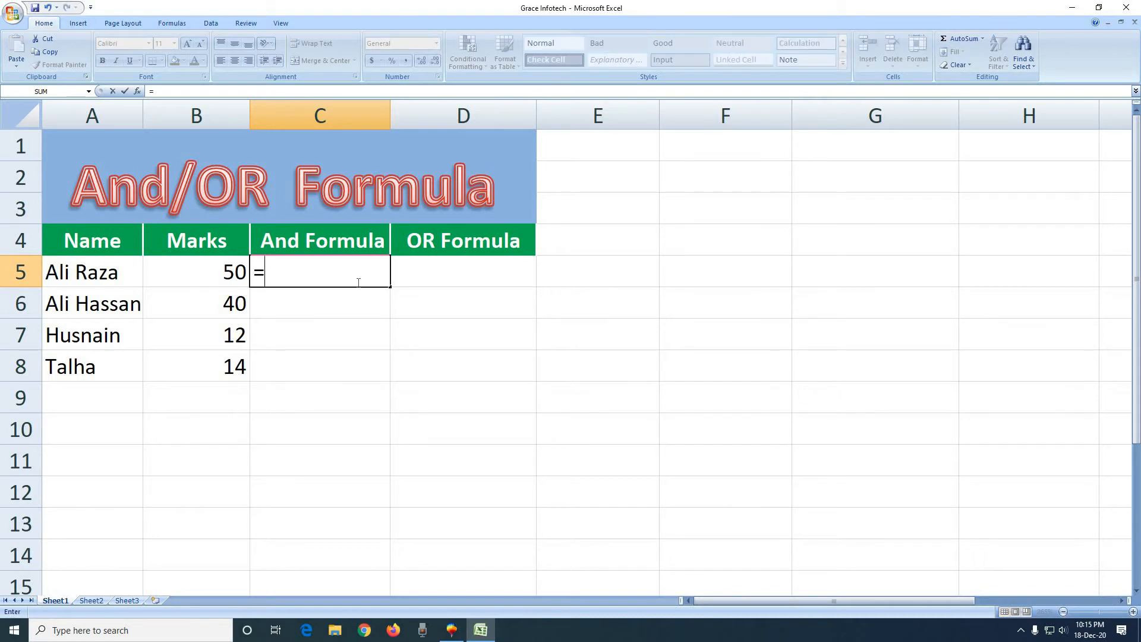
pyautogui.write('and')
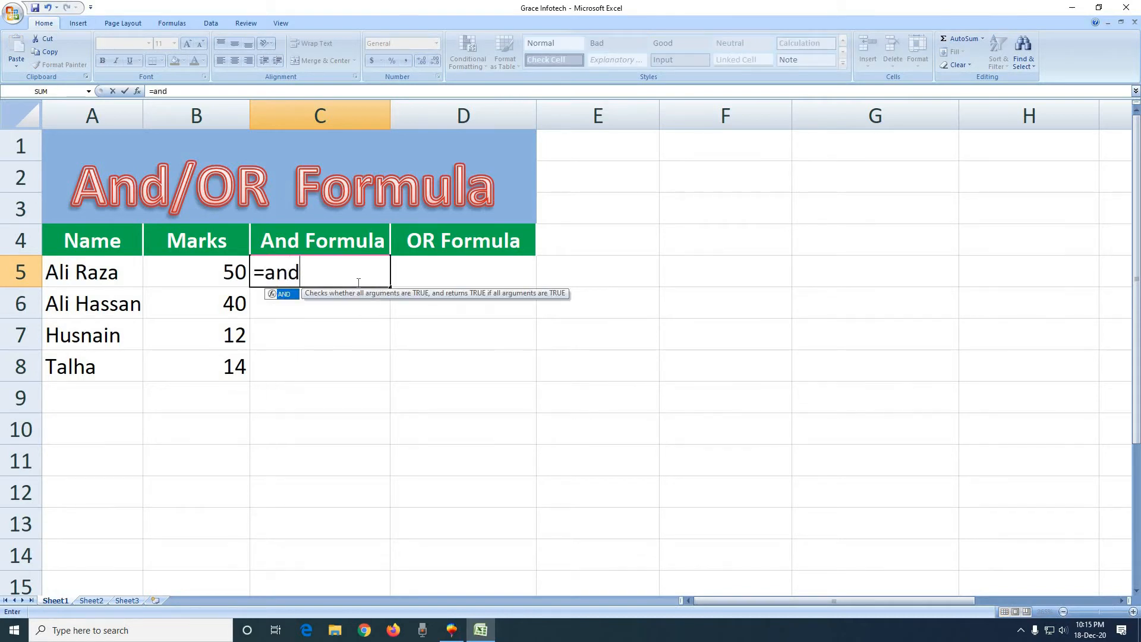
pyautogui.write('(')
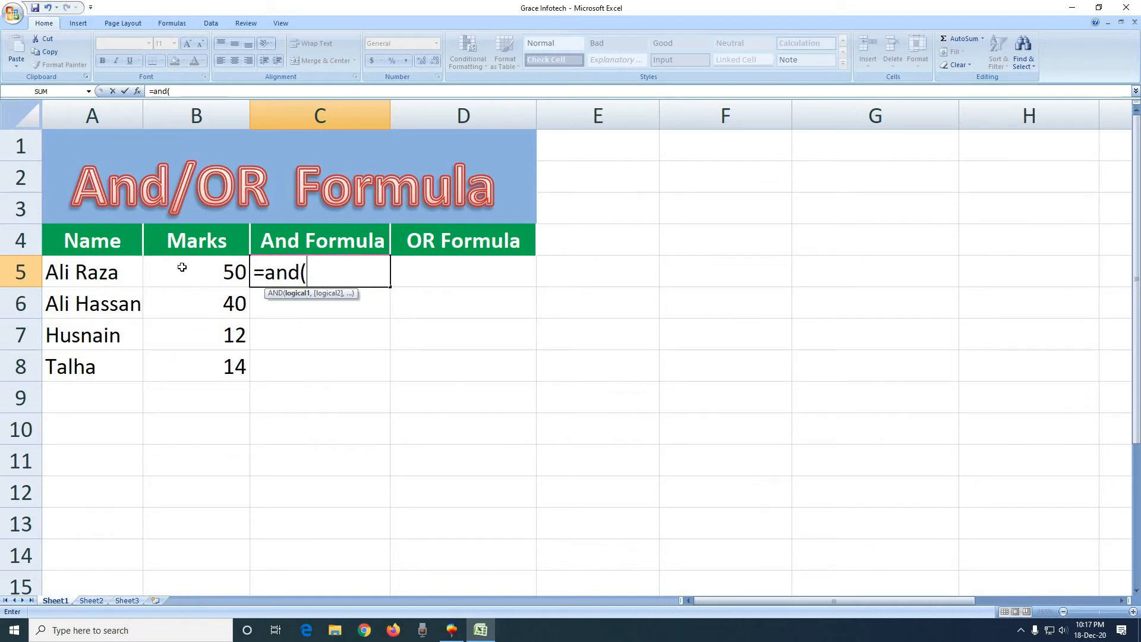
pyautogui.click(320, 273)
pyautogui.click(194, 273)
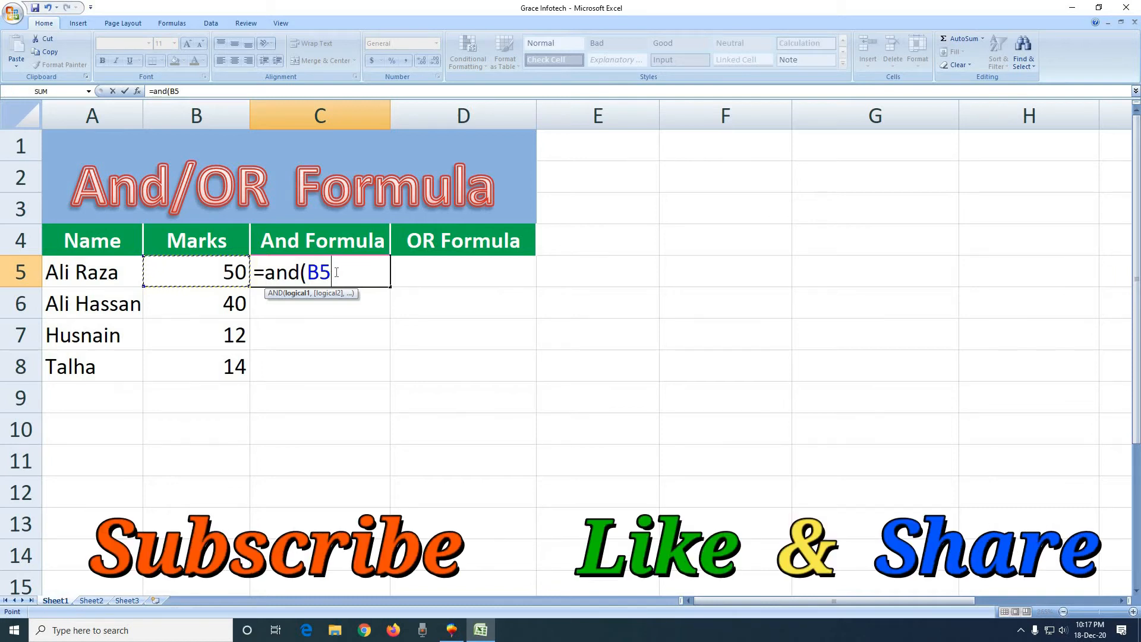
pyautogui.write('>')
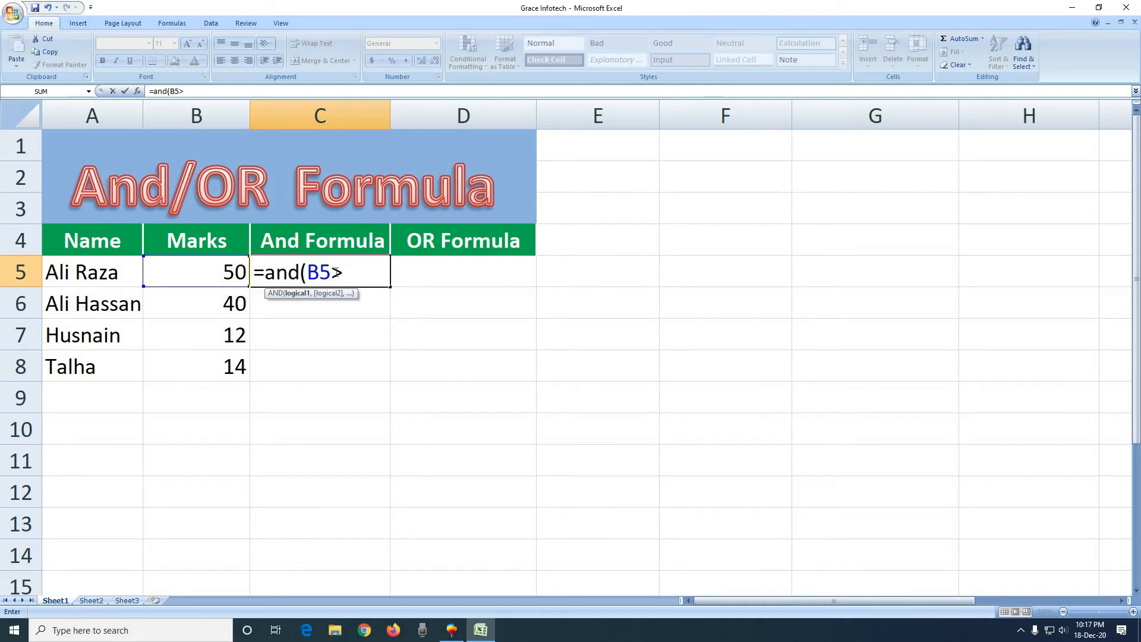
pyautogui.write('30,')
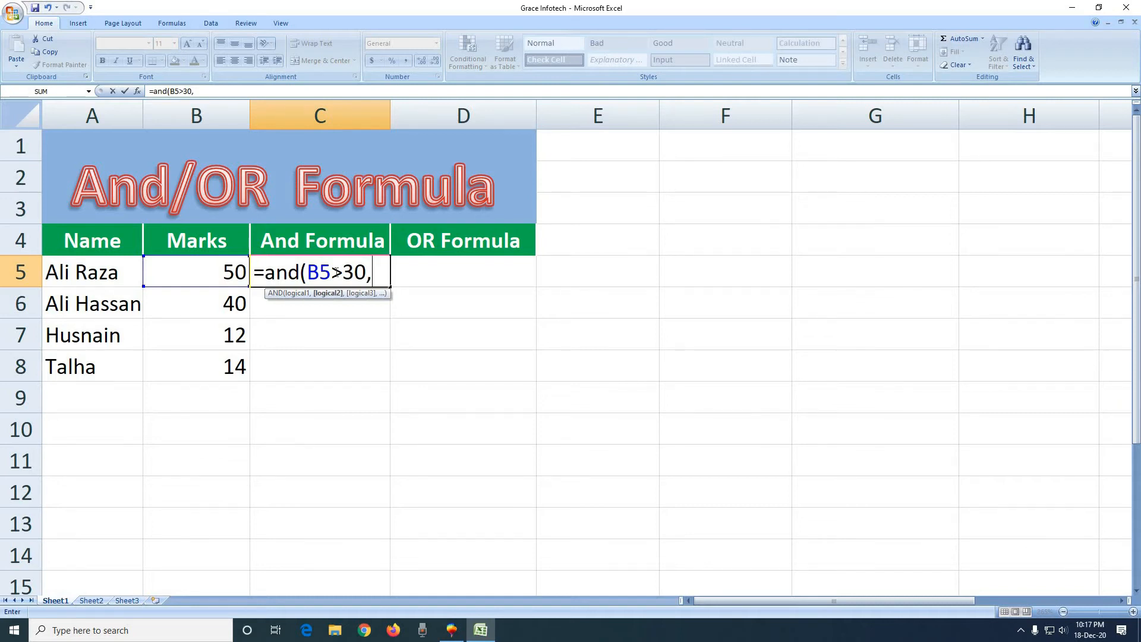
pyautogui.click(196, 272)
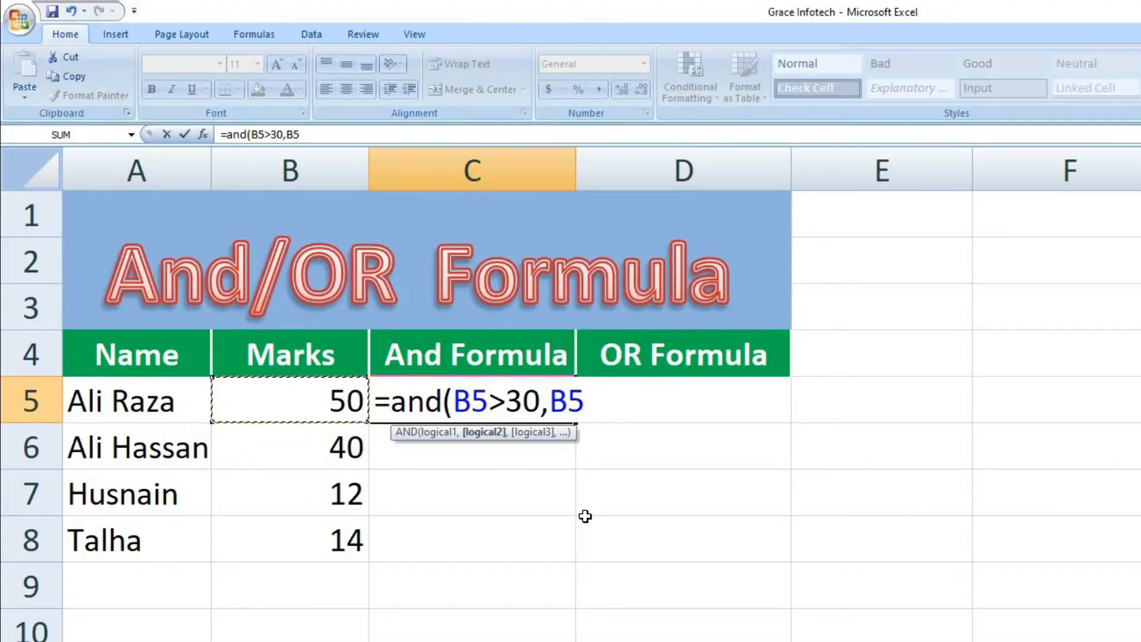
pyautogui.write('<45')
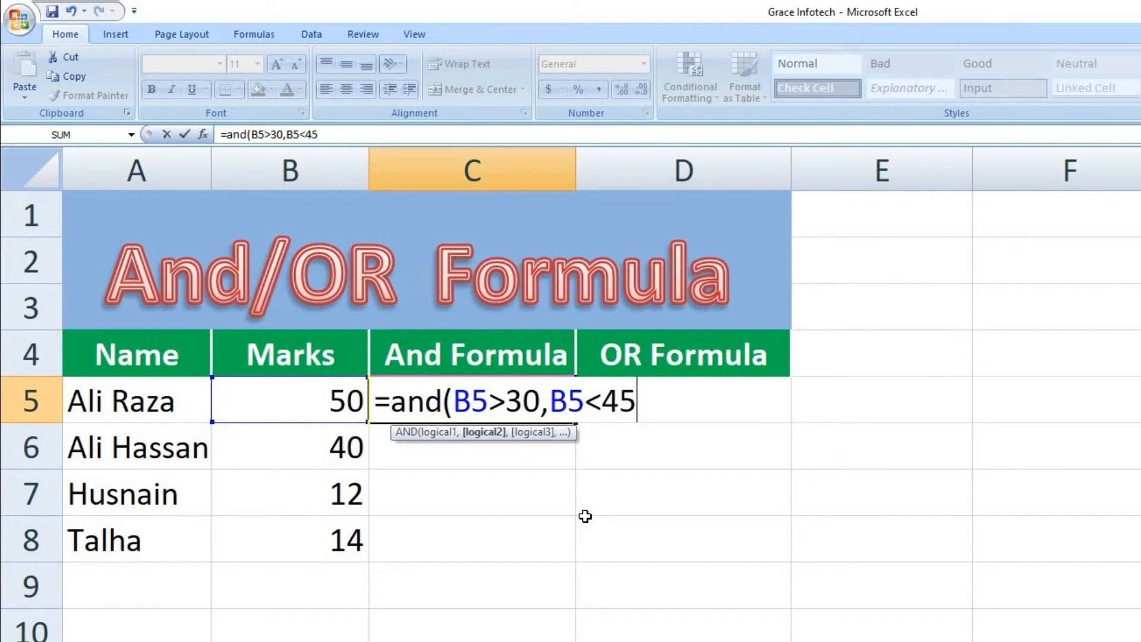
pyautogui.write(')')
pyautogui.press('Return')
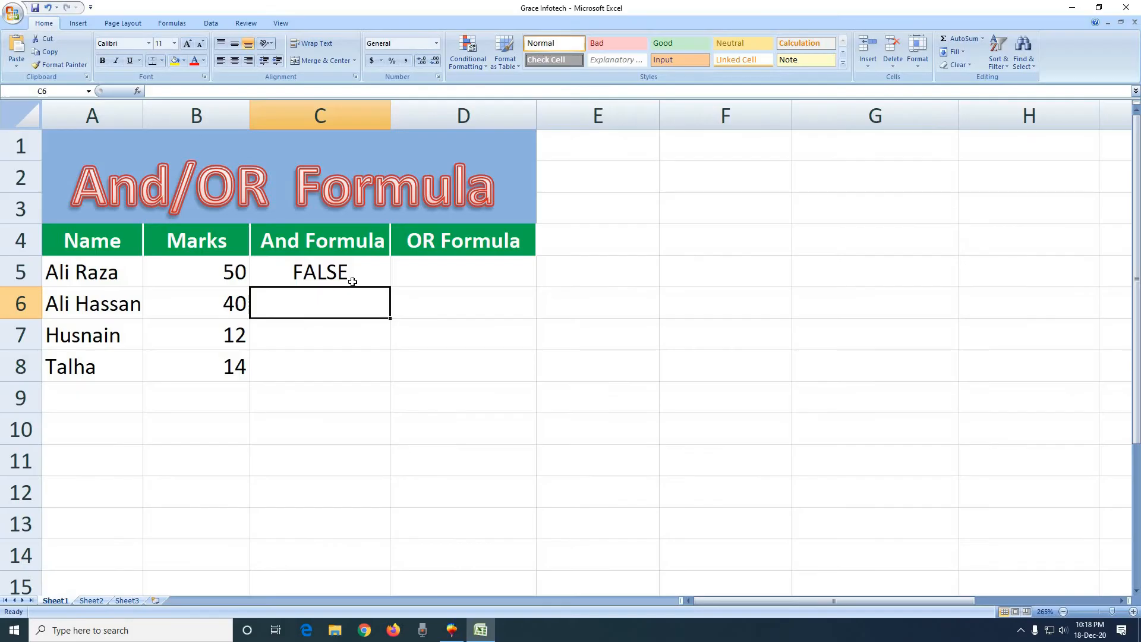
# Fill the AND formula from C5 down through C8.
pyautogui.click(377, 270)
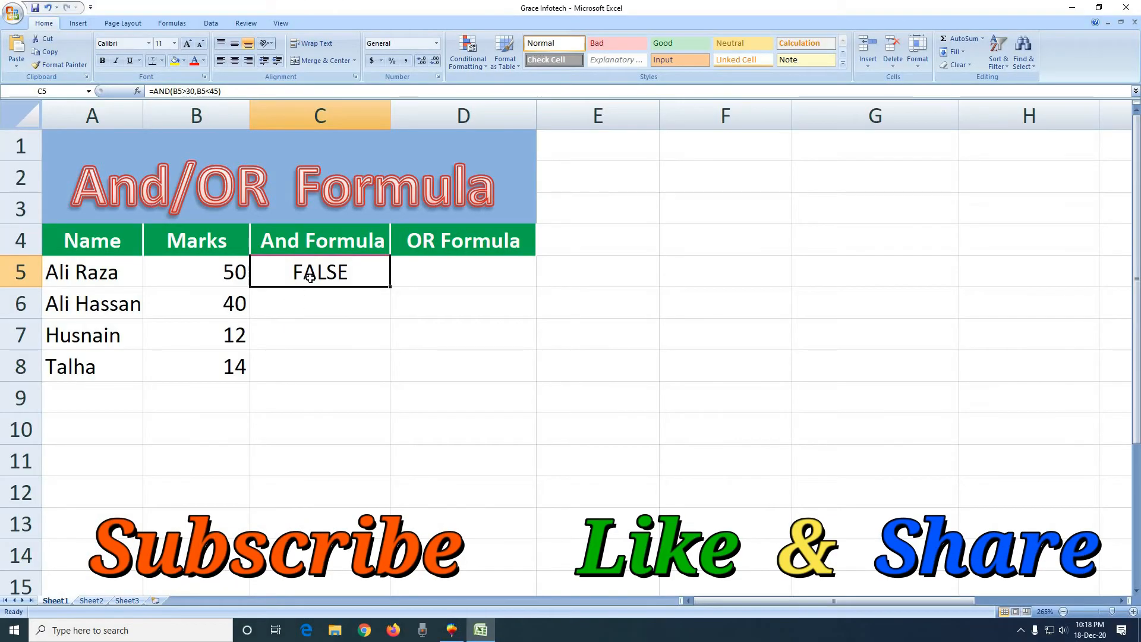
pyautogui.click(218, 278)
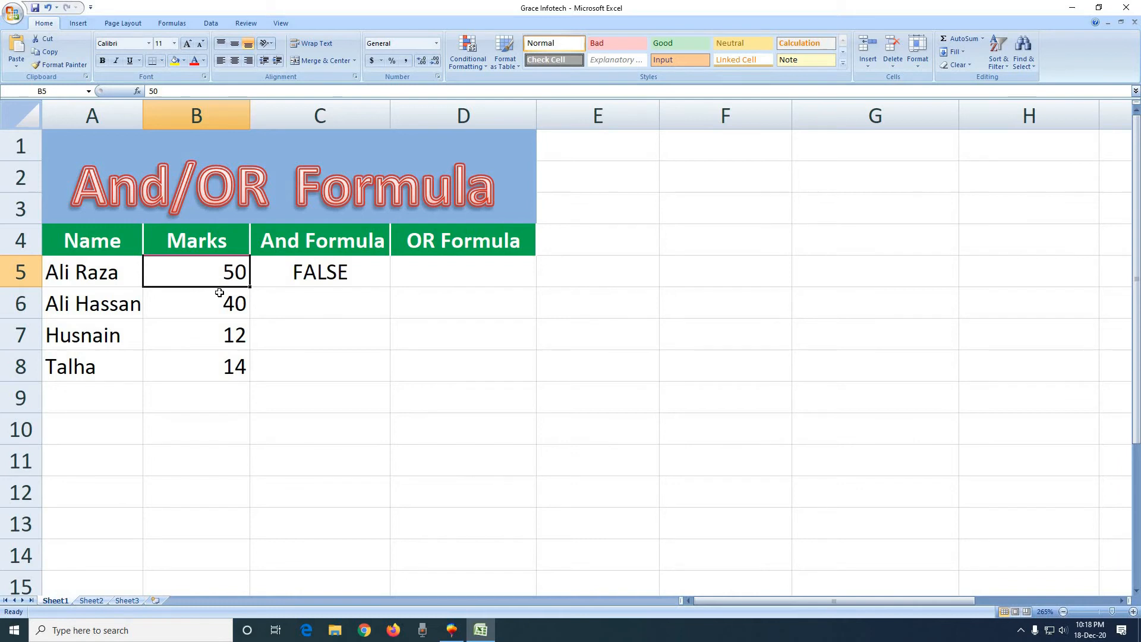
pyautogui.click(294, 275)
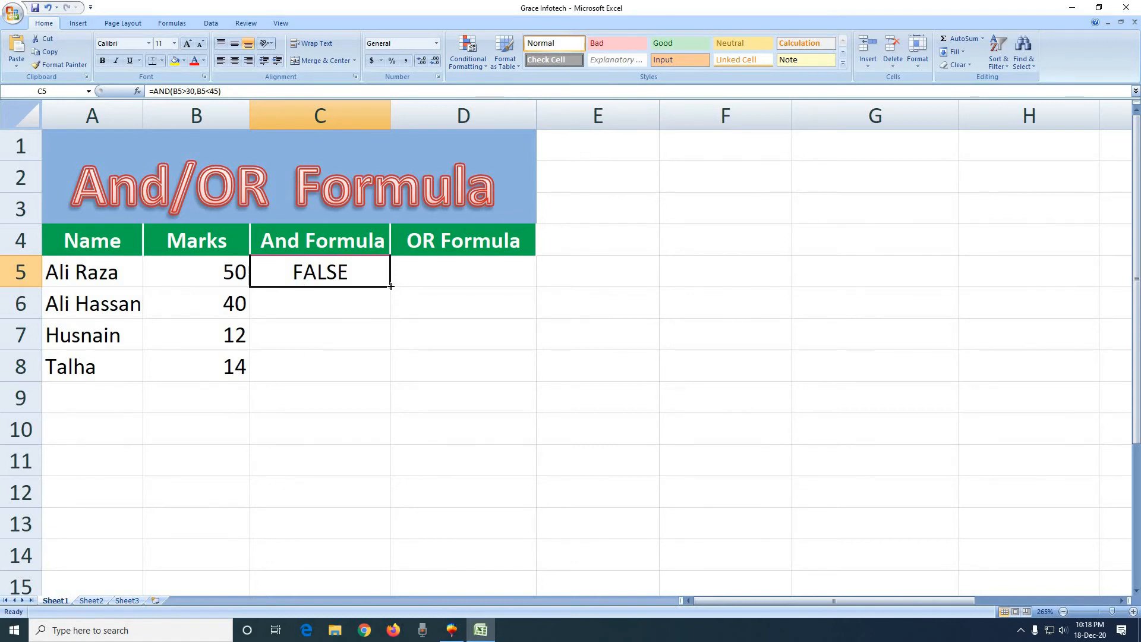
pyautogui.moveTo(391, 286); pyautogui.dragTo(385, 374)
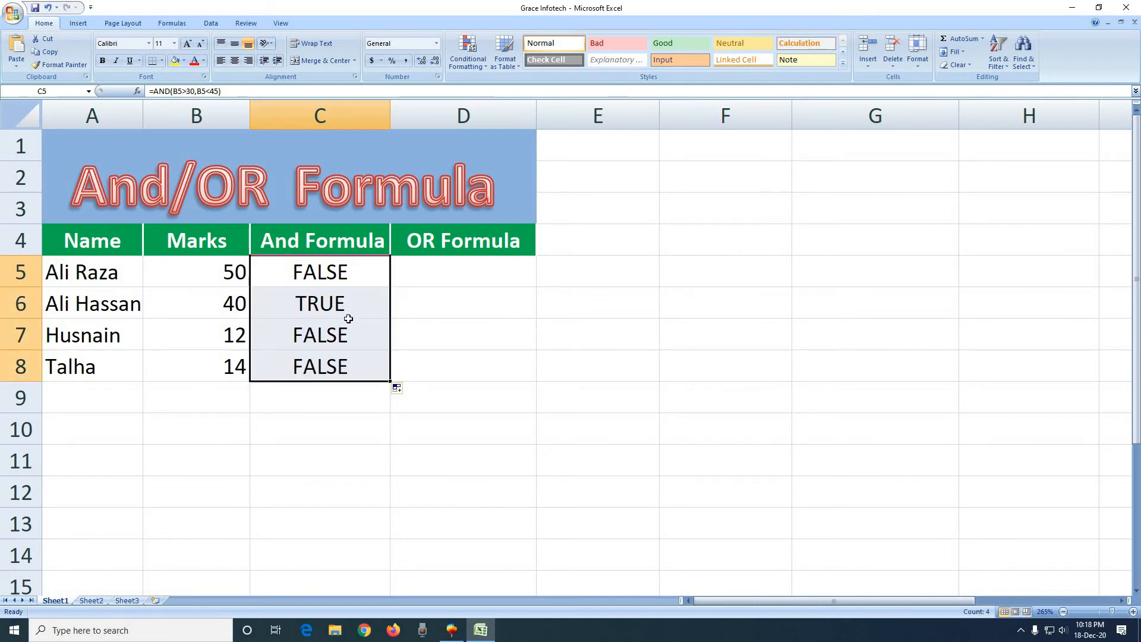
# Change the marks in B7 to 35 and check the AND result in C7.
pyautogui.click(328, 308)
pyautogui.click(214, 309)
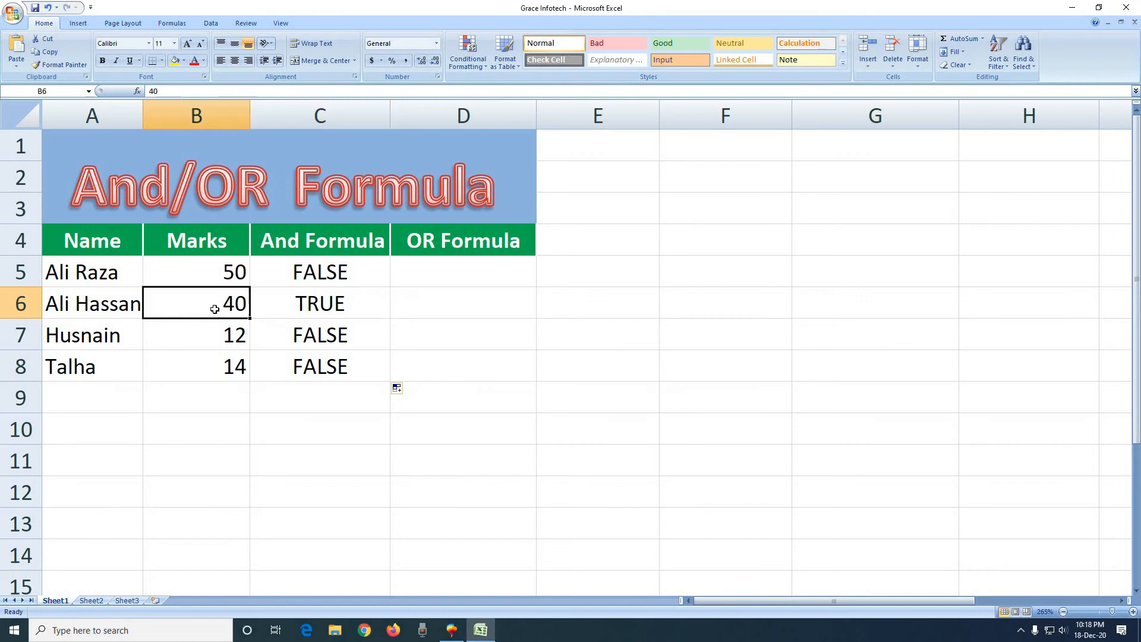
pyautogui.click(269, 306)
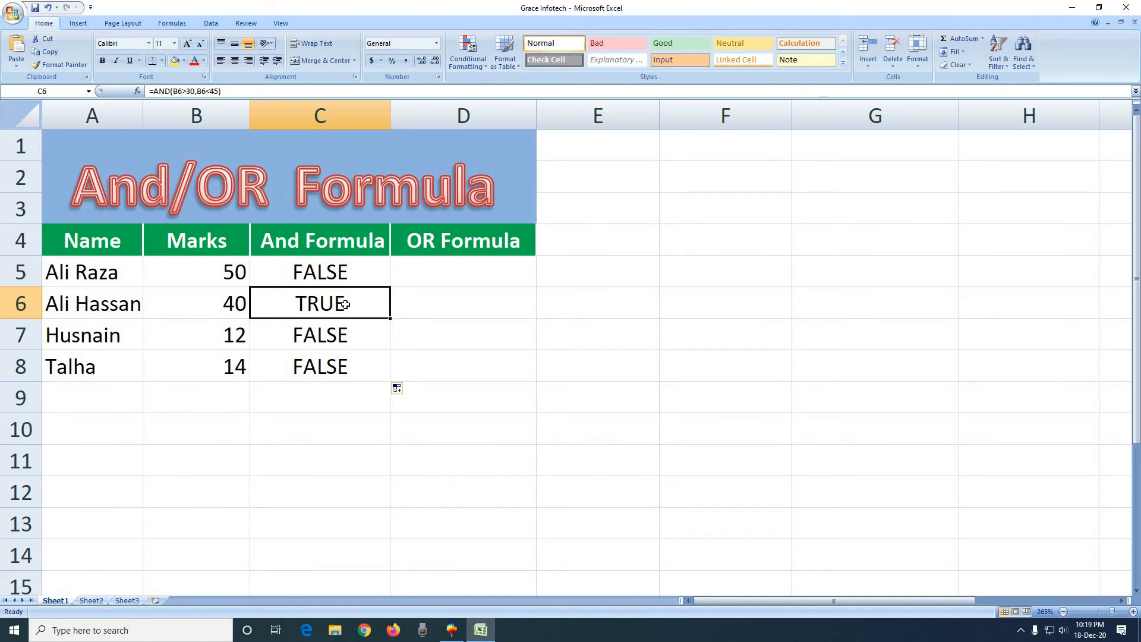
pyautogui.click(219, 340)
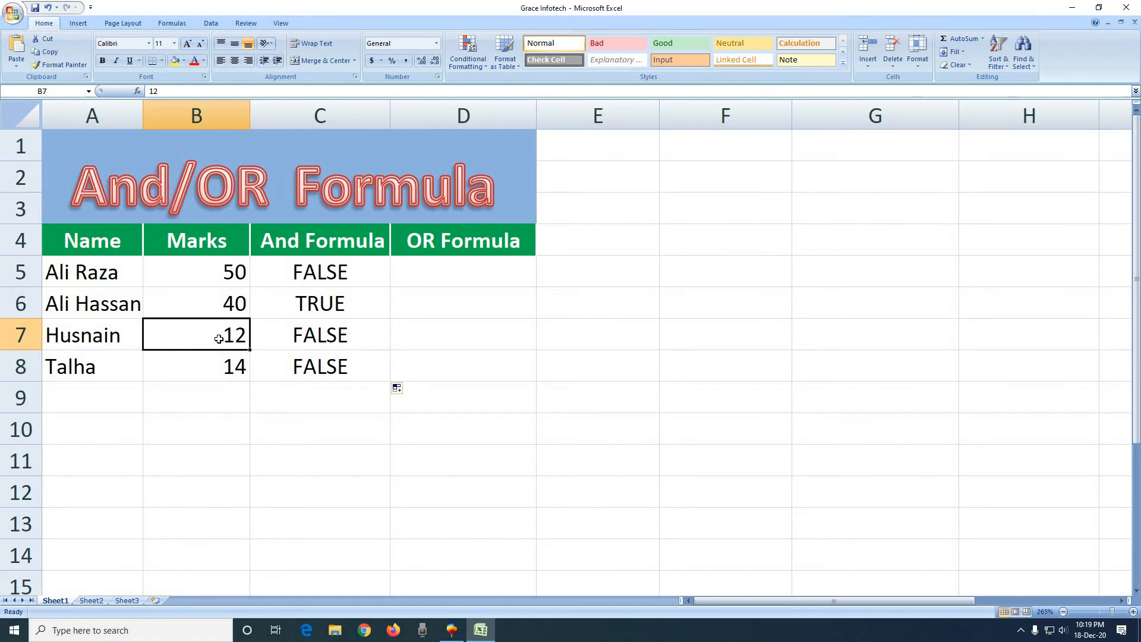
pyautogui.write('35')
pyautogui.press('Return')
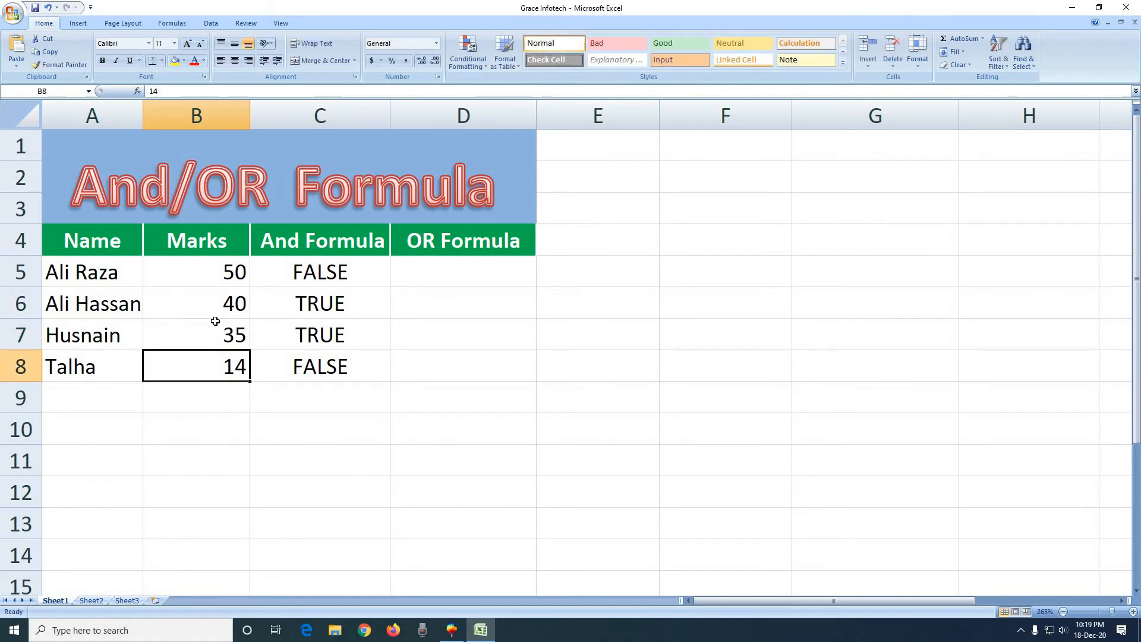
pyautogui.click(301, 335)
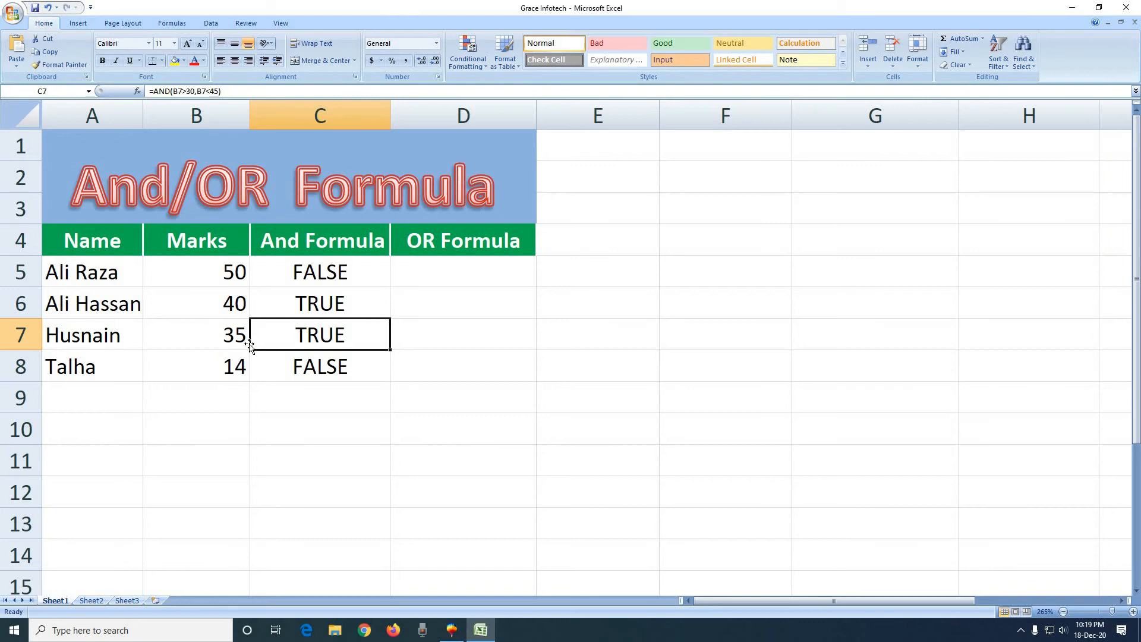
# Enter the formula =OR(B5>30,B5<45) in cell D5 and fill it down through D8.
pyautogui.click(443, 282)
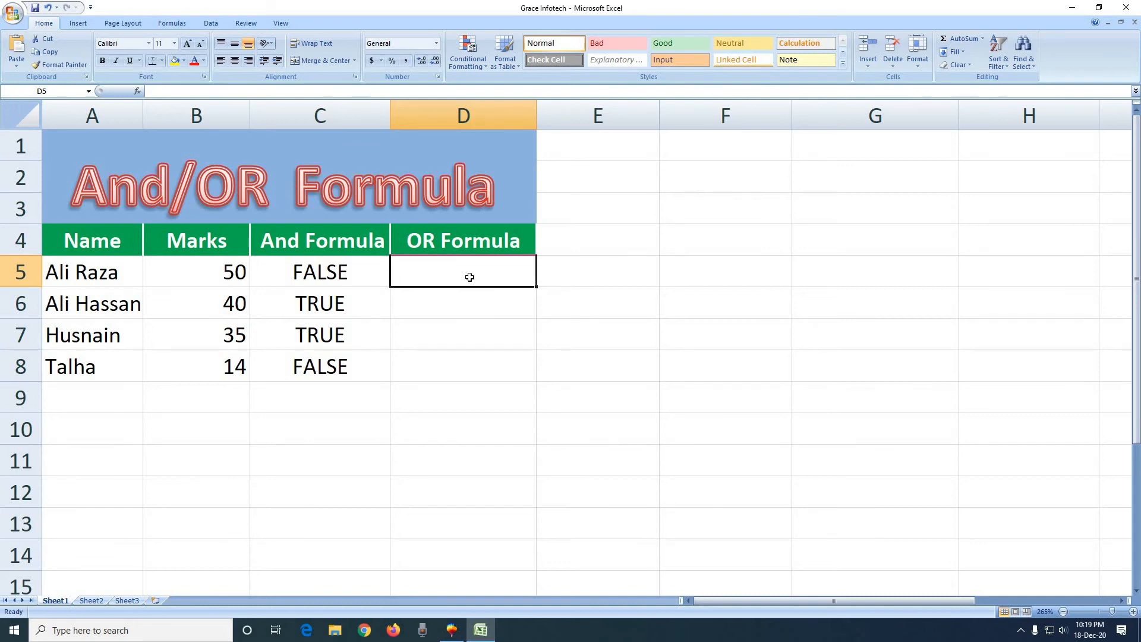
pyautogui.write('=')
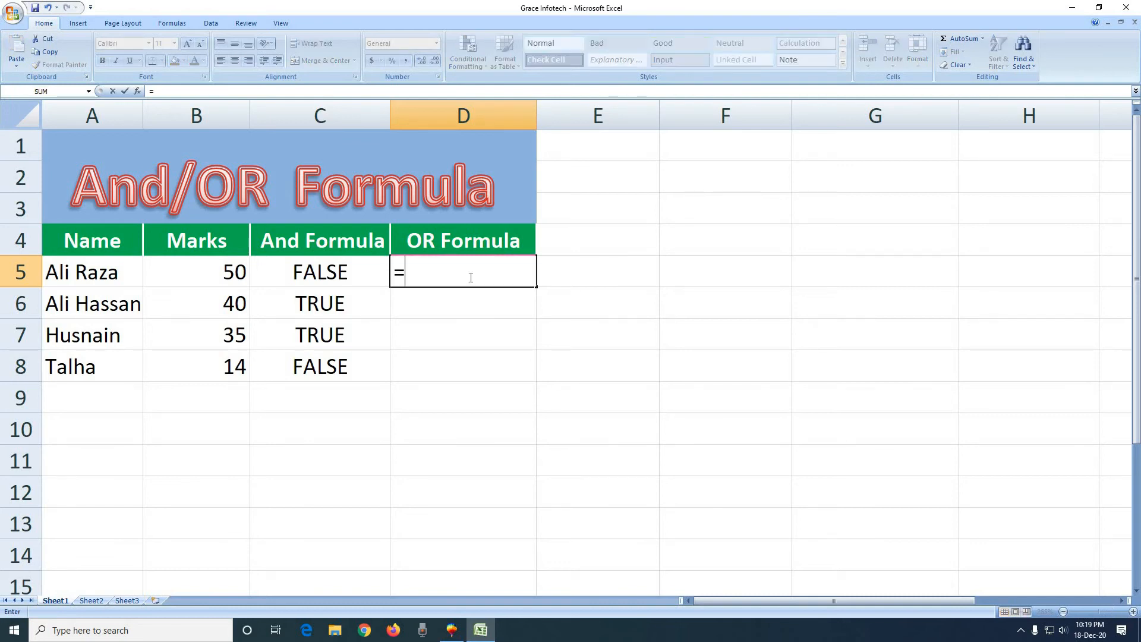
pyautogui.write('or')
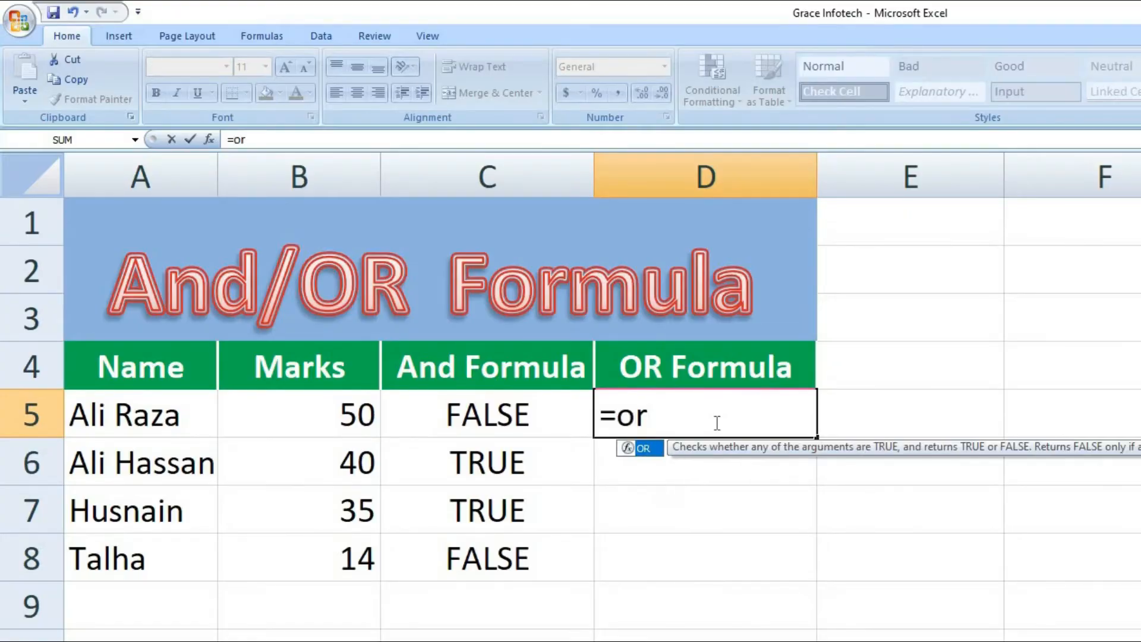
pyautogui.write('(')
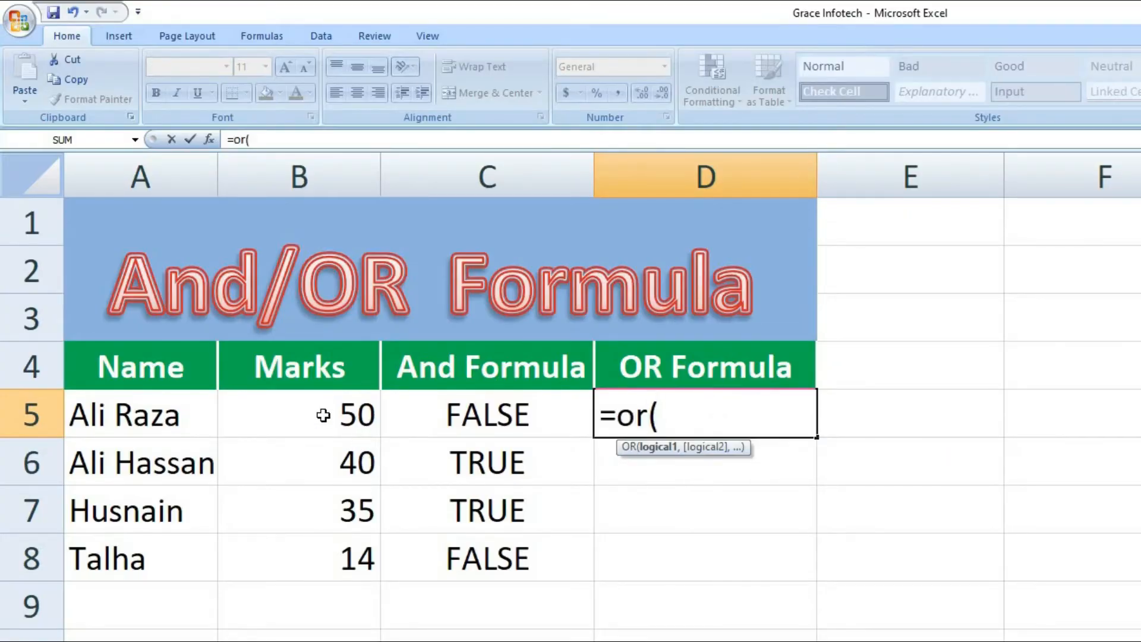
pyautogui.click(322, 416)
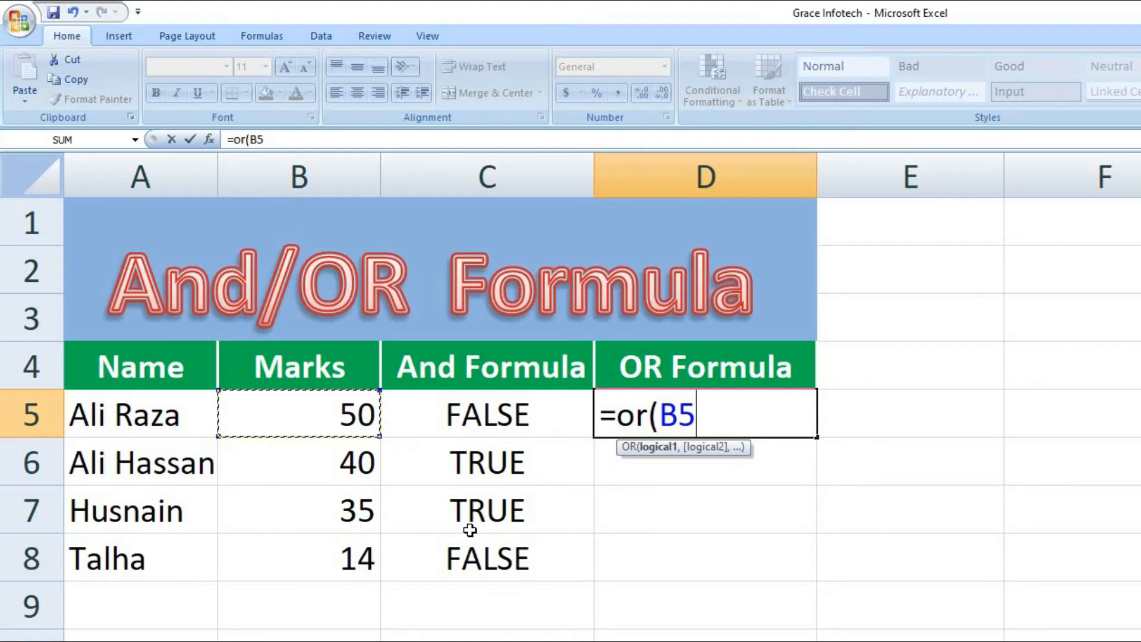
pyautogui.write('>30')
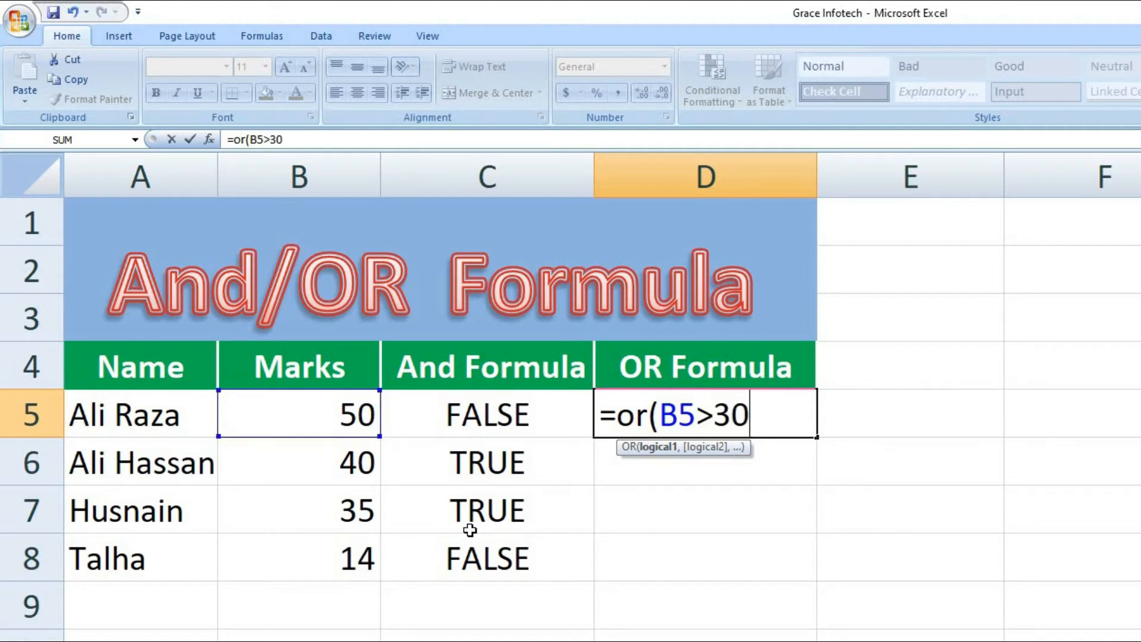
pyautogui.write(',')
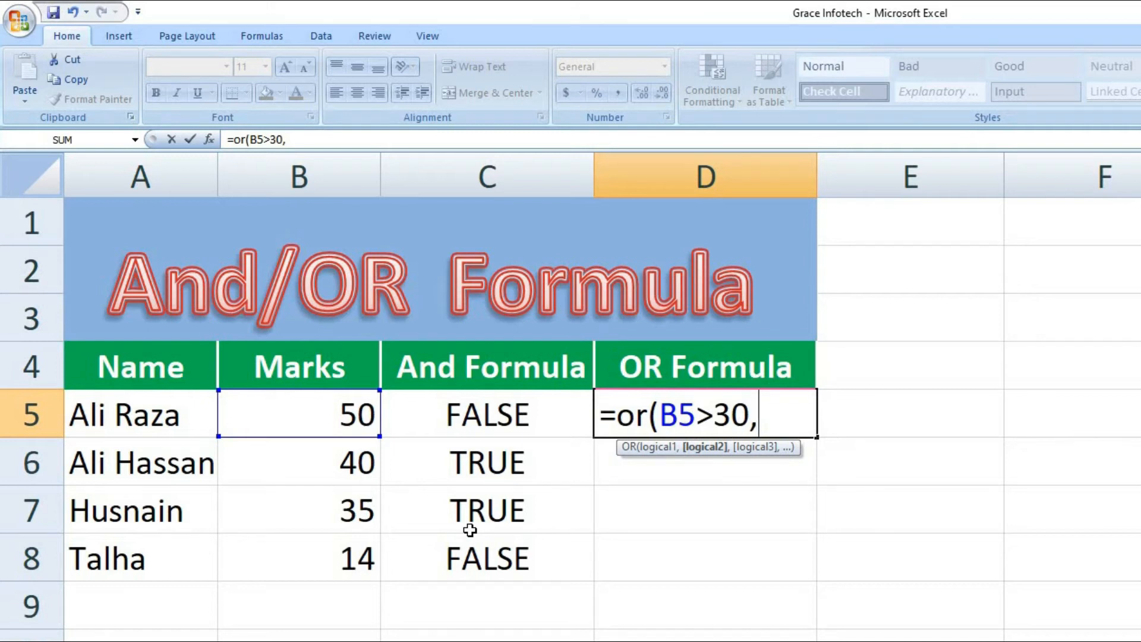
pyautogui.click(330, 412)
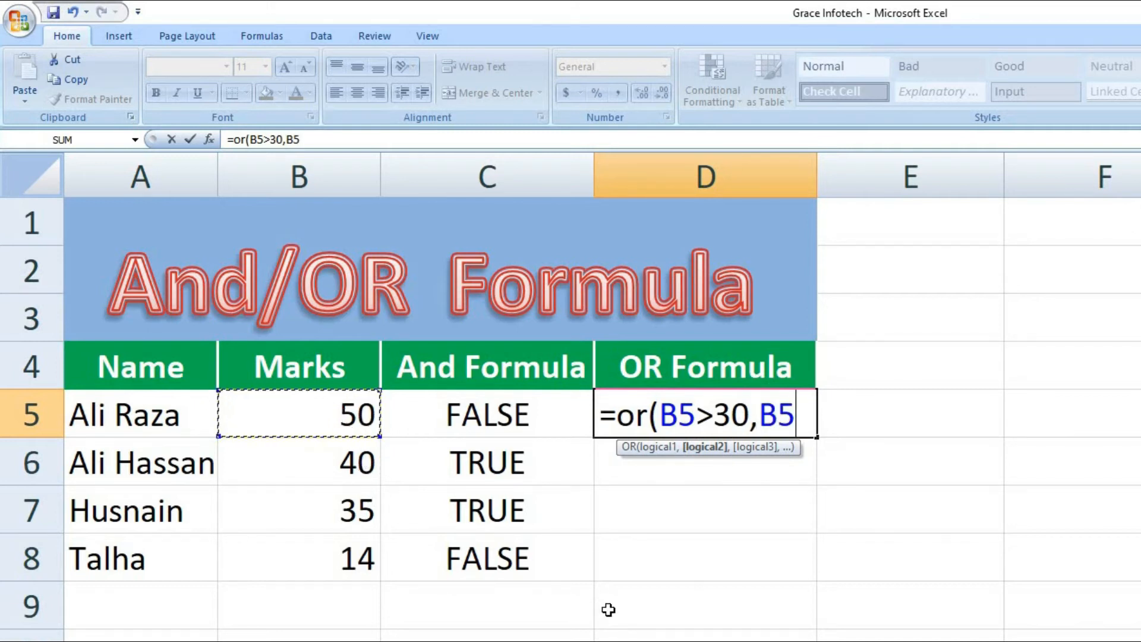
pyautogui.write('<45')
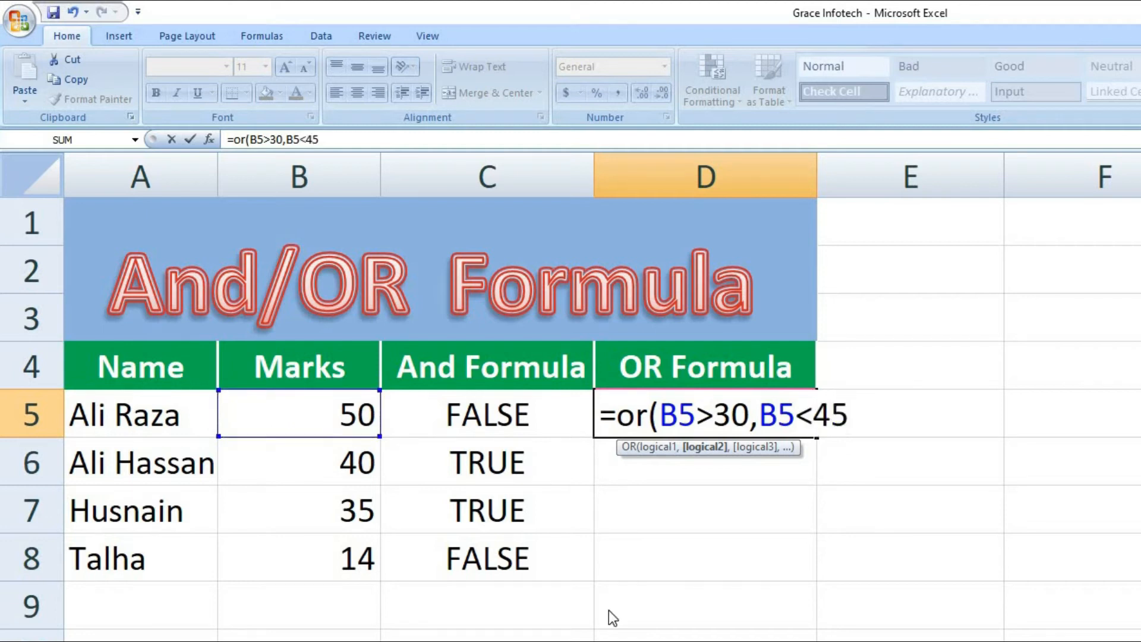
pyautogui.write(')')
pyautogui.press('Return')
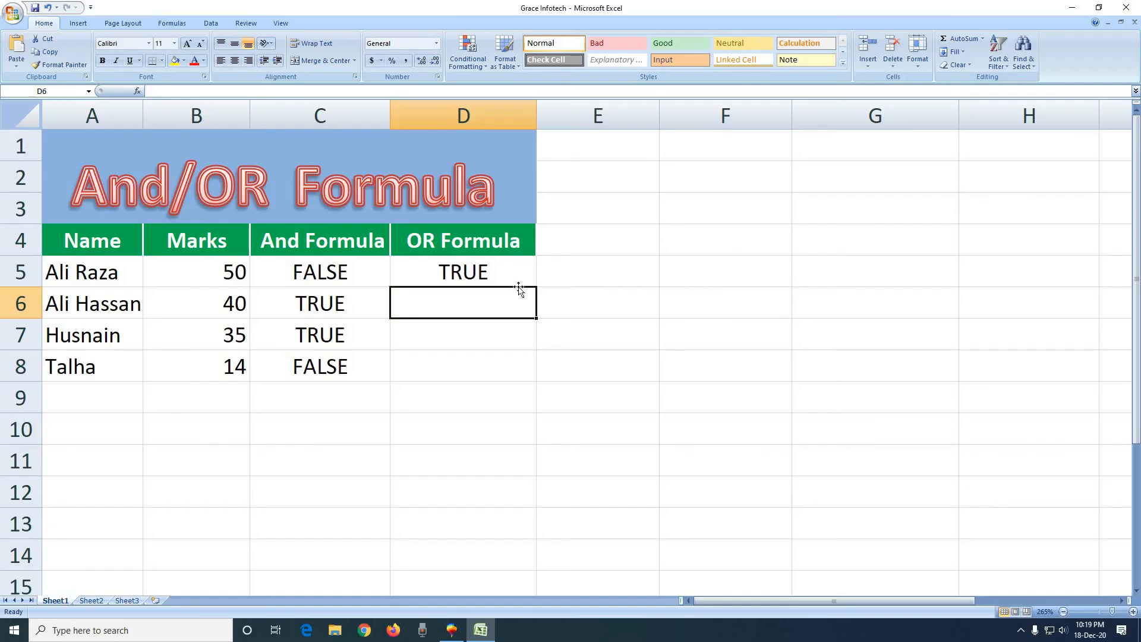
pyautogui.click(811, 432)
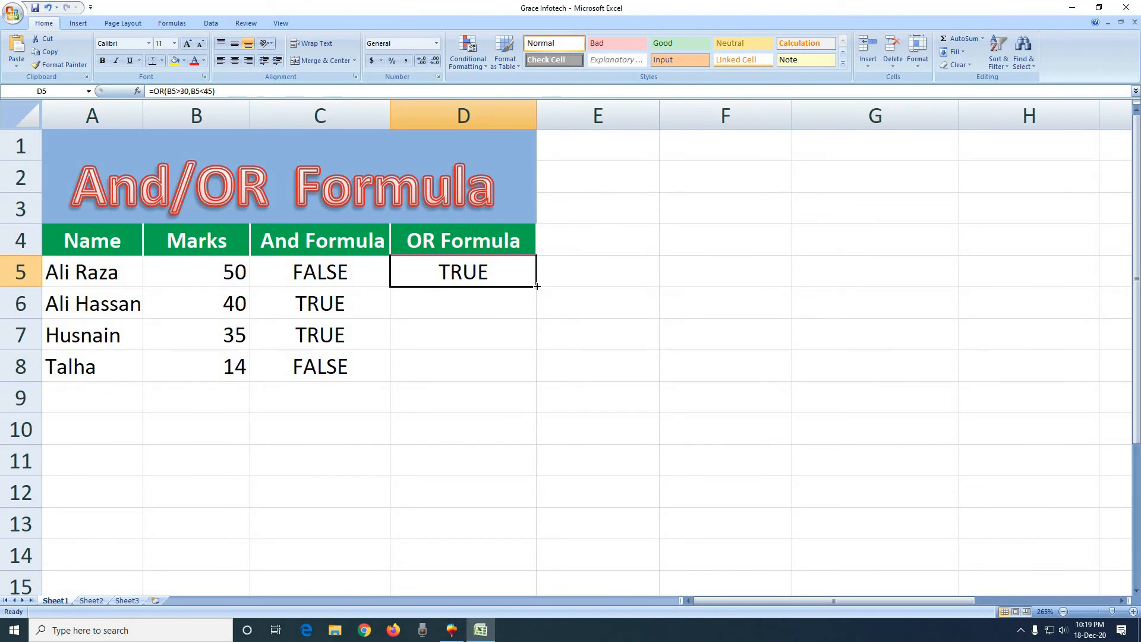
pyautogui.moveTo(537, 286); pyautogui.dragTo(537, 380)
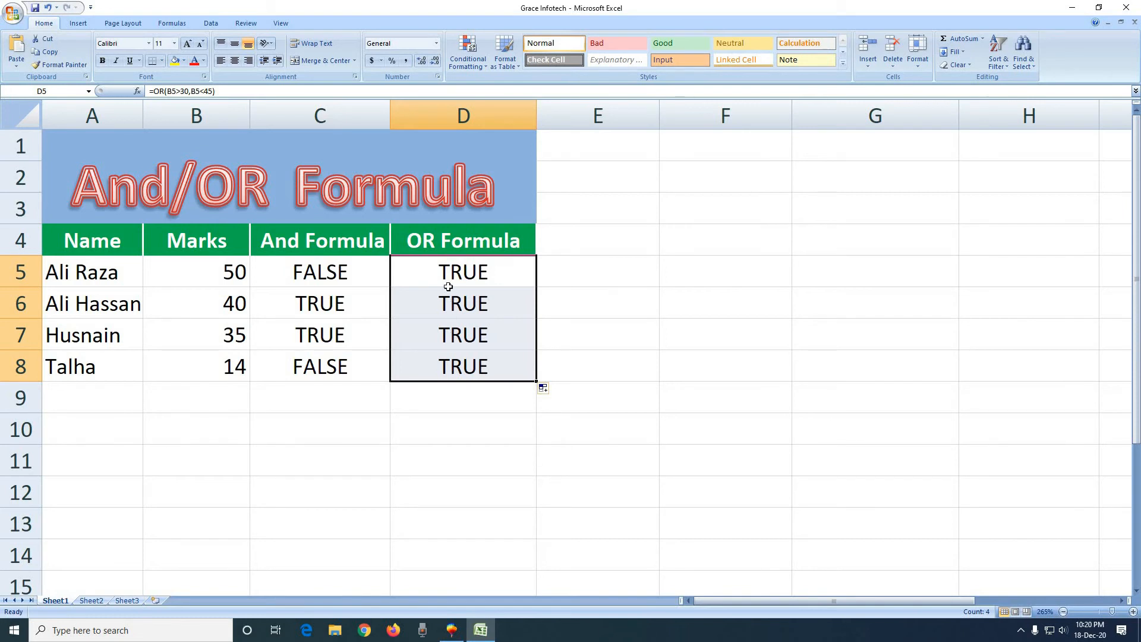
# Compare the marks in B5, B7 and B8 with the OR results in the same rows of column D.
pyautogui.click(443, 265)
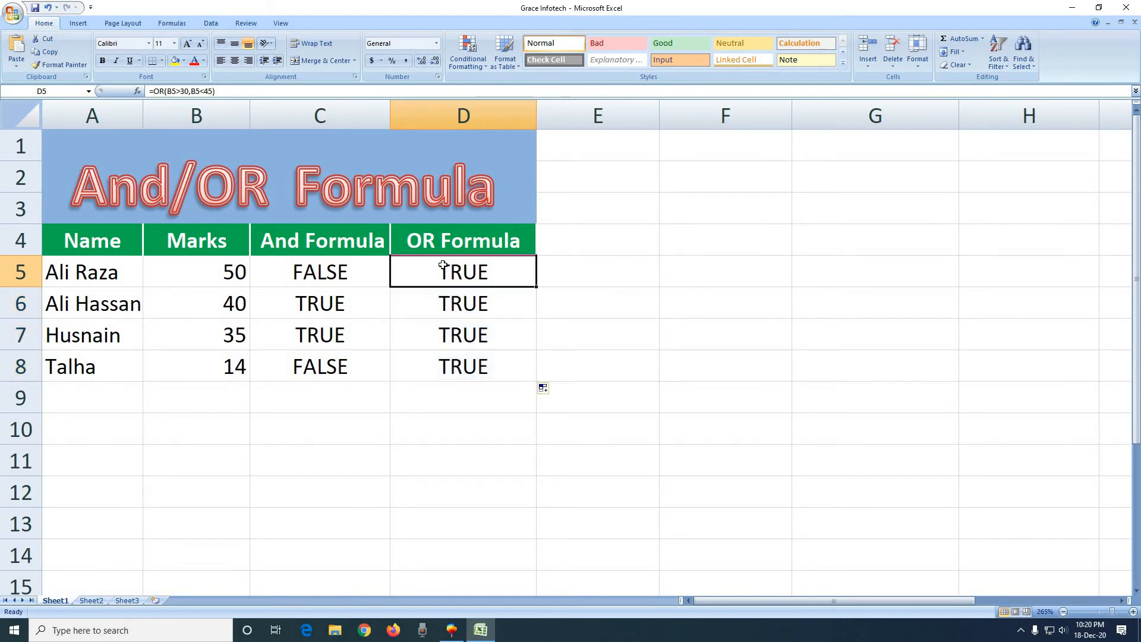
pyautogui.click(214, 277)
pyautogui.click(422, 280)
pyautogui.click(220, 344)
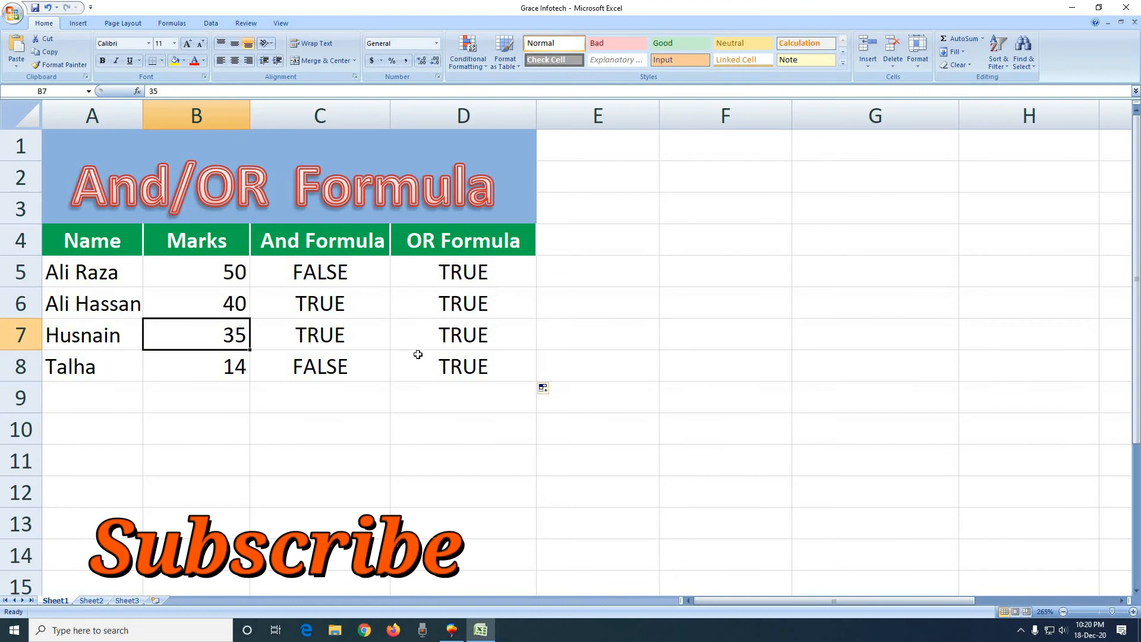
pyautogui.click(458, 340)
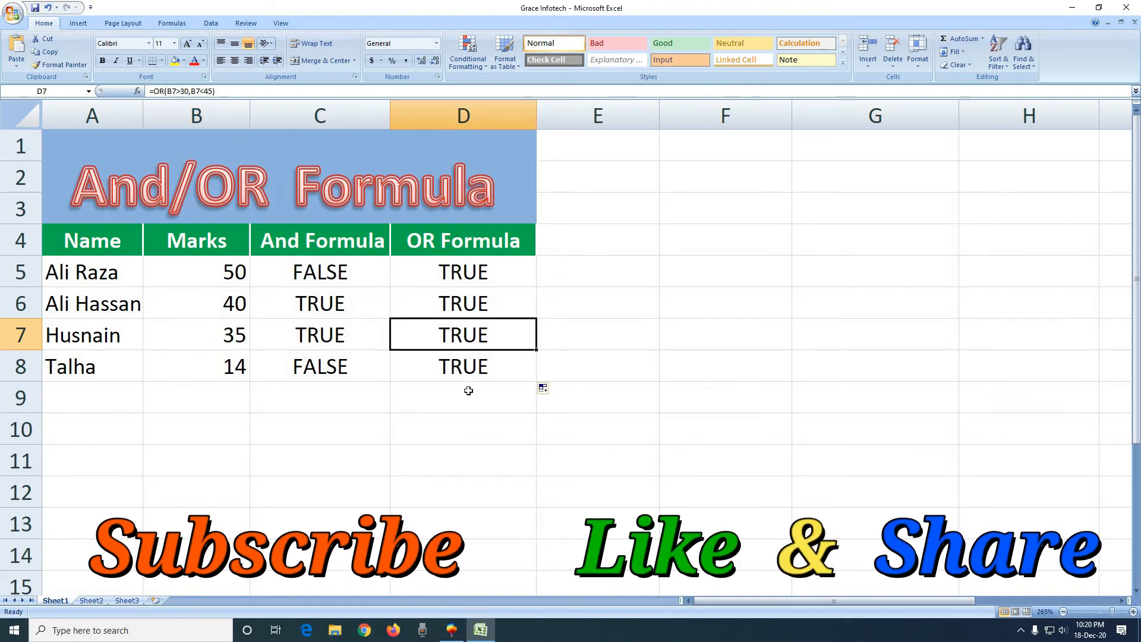
pyautogui.click(234, 375)
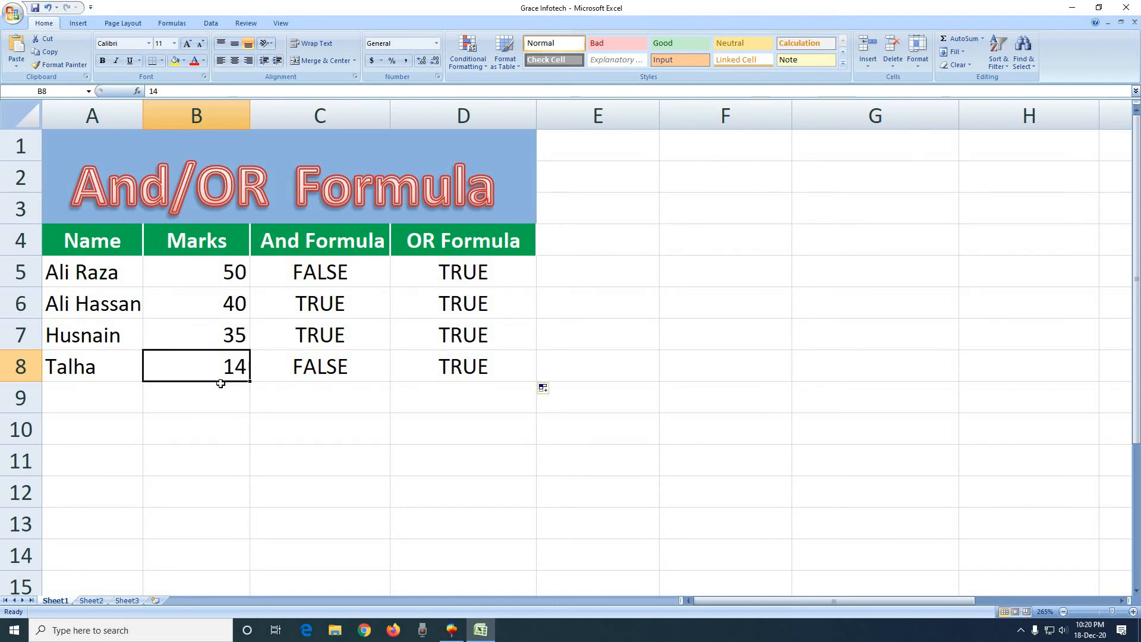
pyautogui.click(454, 374)
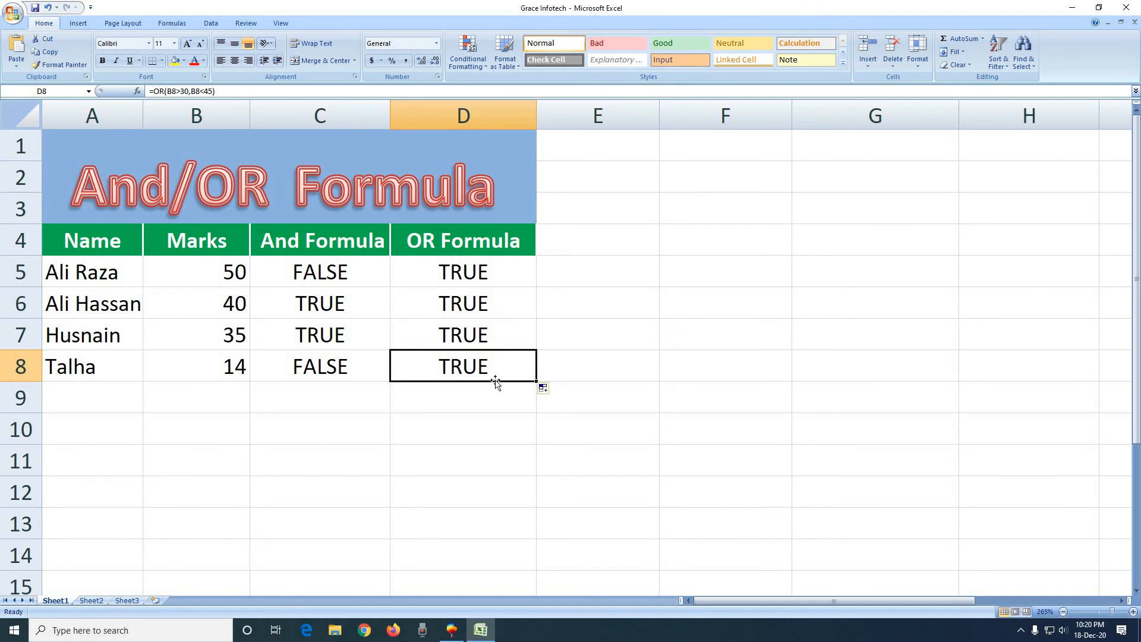
# Check the marks in B8, then compare the OR formula in D5 with the AND formula in C5.
pyautogui.click(234, 371)
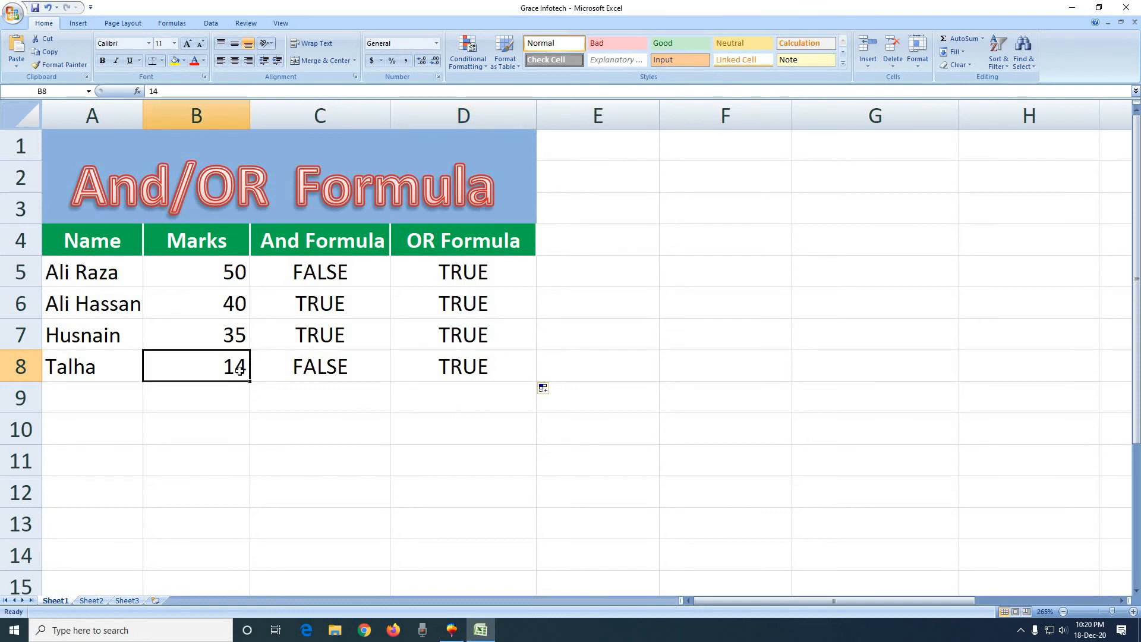
pyautogui.click(499, 276)
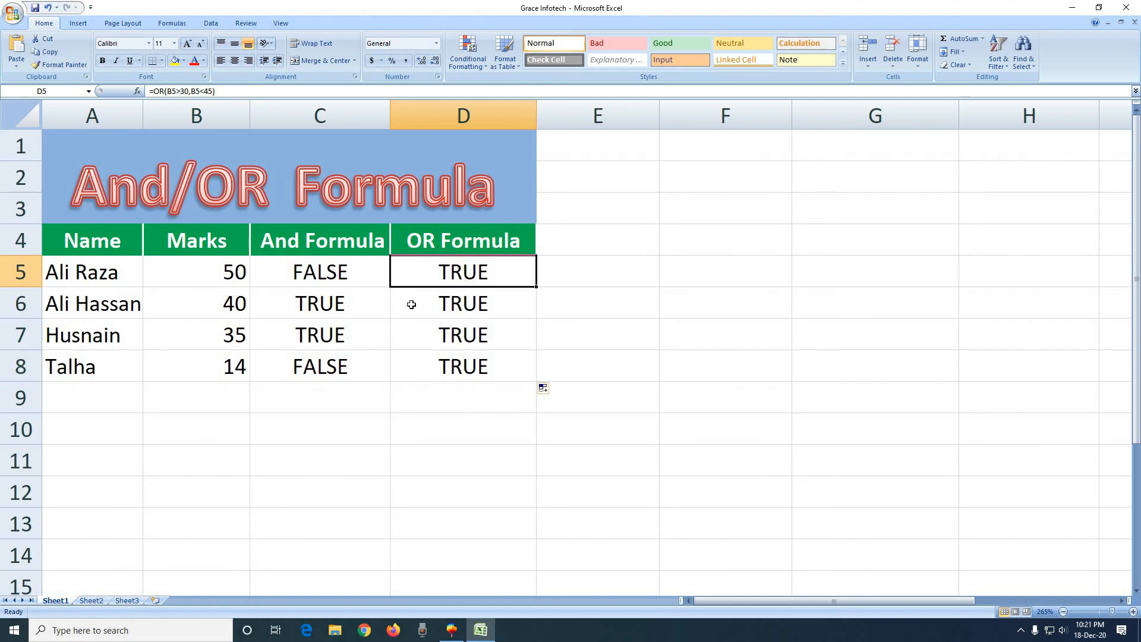
pyautogui.click(362, 280)
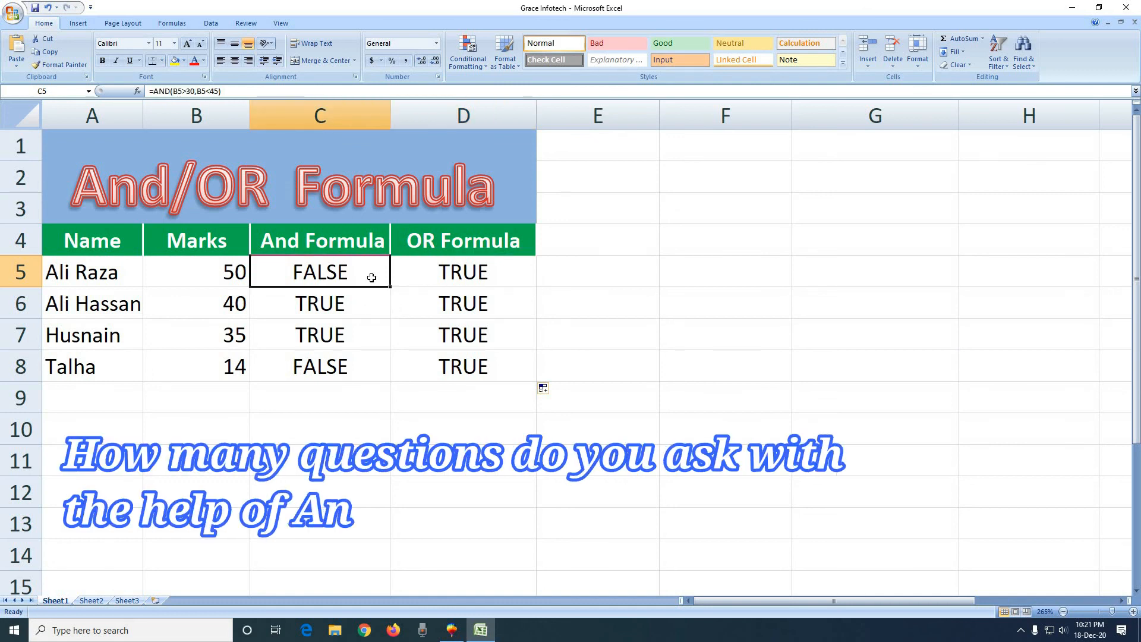
# Examine the function arguments of the OR formula in D5, going through the available condition fields down to Logical255.
pyautogui.doubleClick(470, 279)
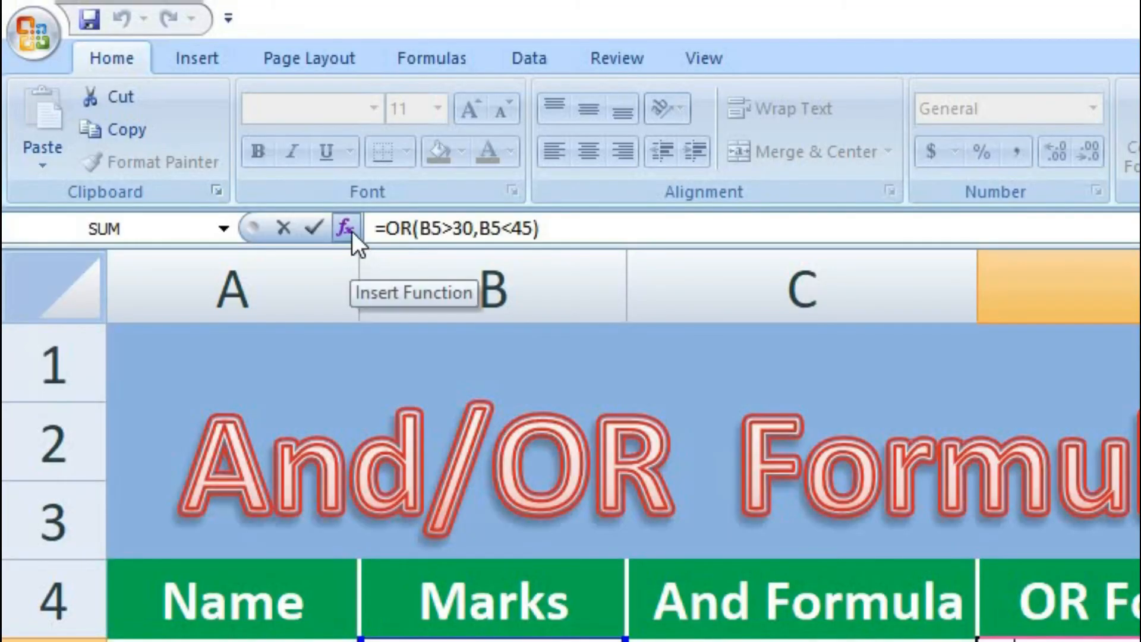
pyautogui.click(350, 230)
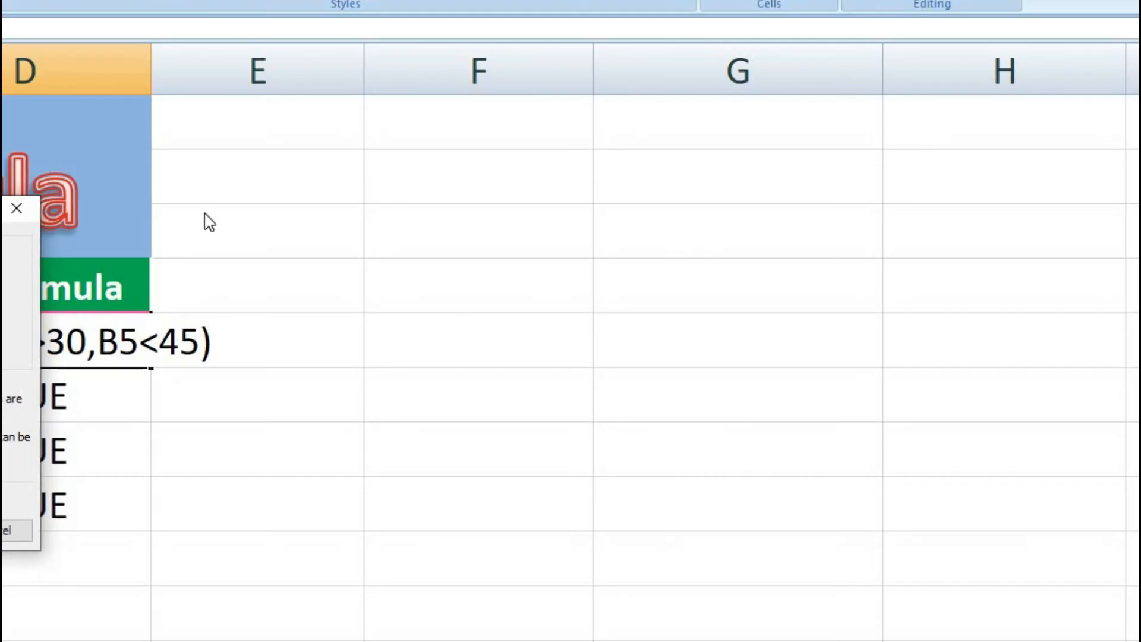
pyautogui.moveTo(205, 214); pyautogui.dragTo(517, 88)
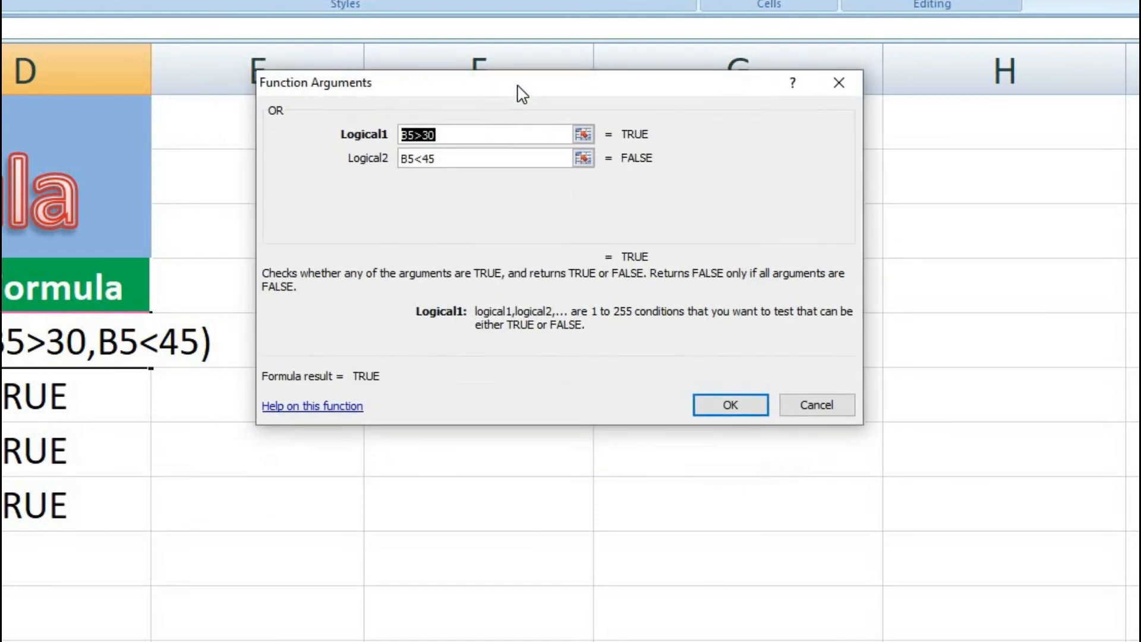
pyautogui.click(462, 159)
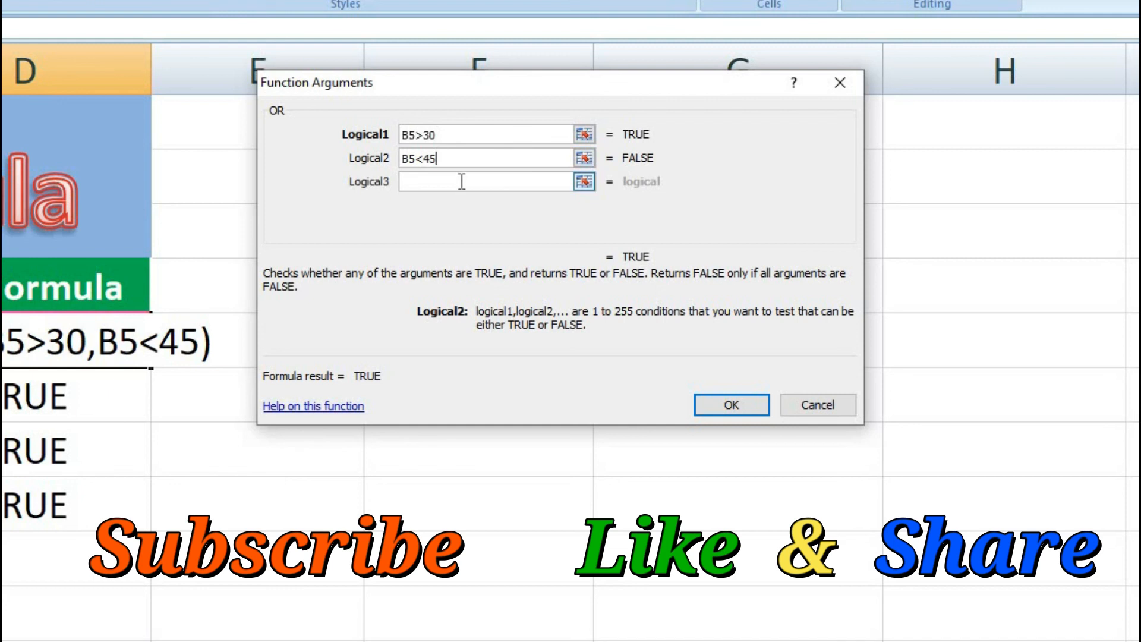
pyautogui.click(461, 181)
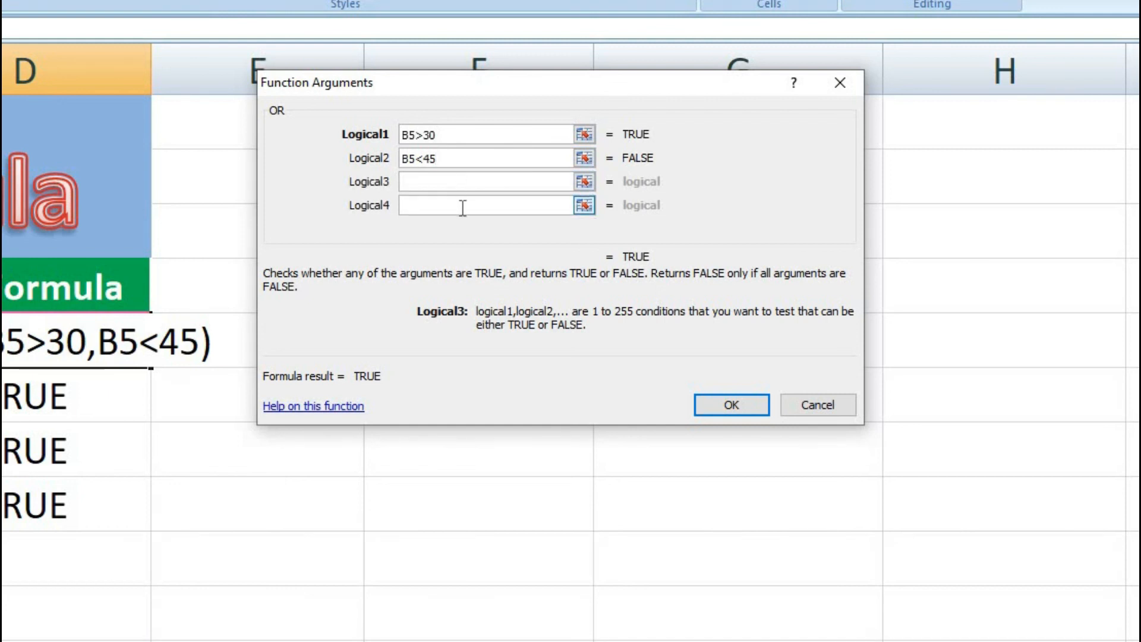
pyautogui.click(462, 207)
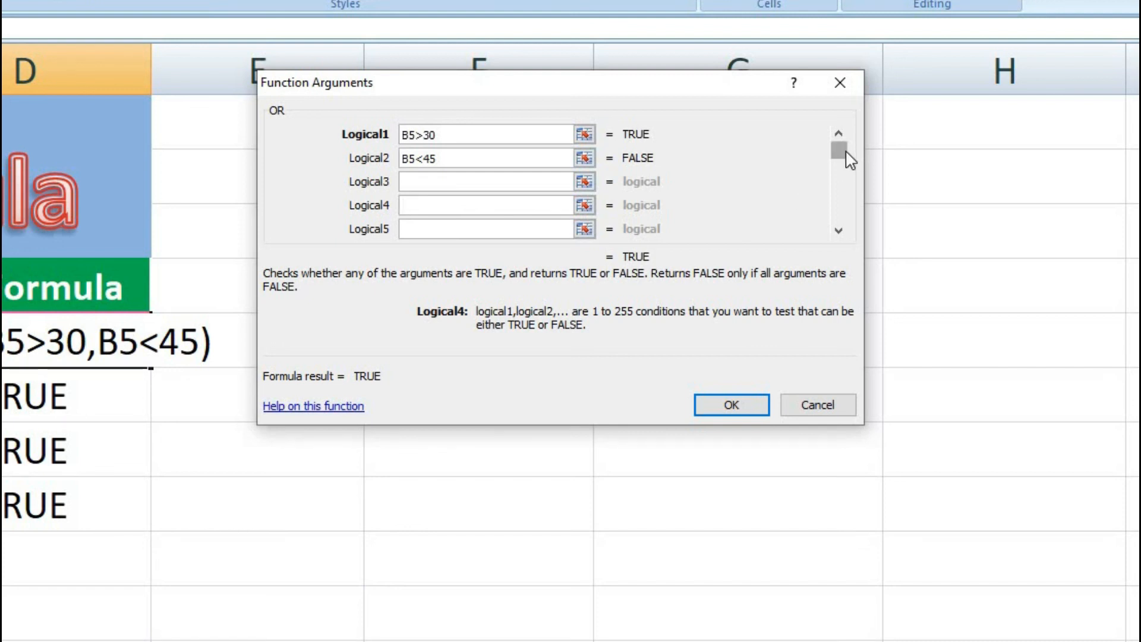
pyautogui.moveTo(850, 160); pyautogui.dragTo(846, 230)
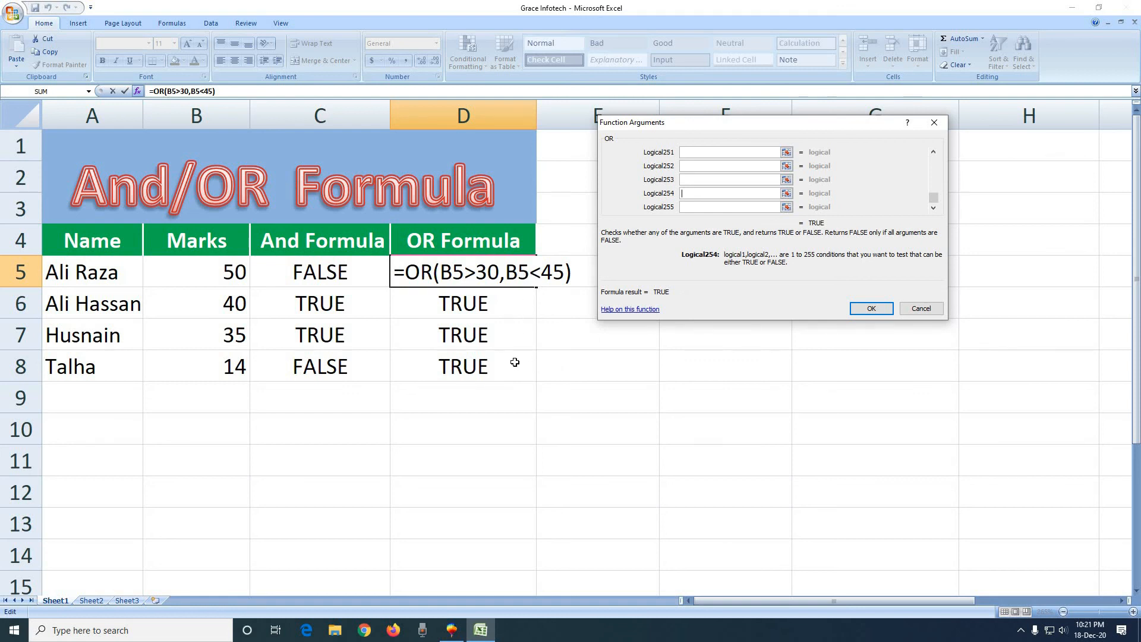
pyautogui.click(874, 313)
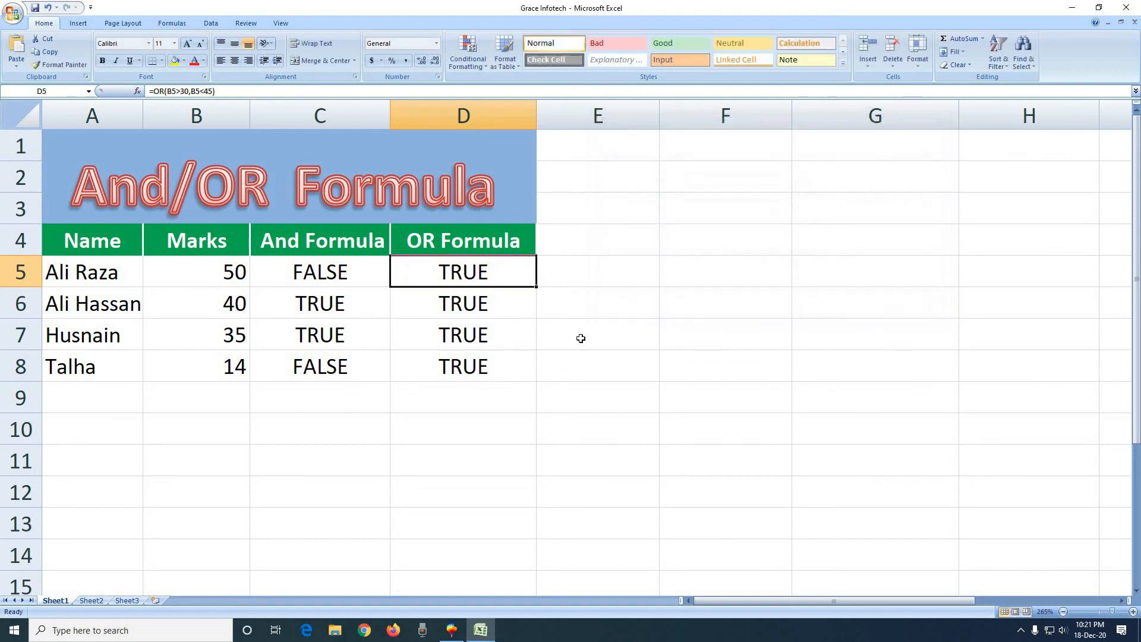